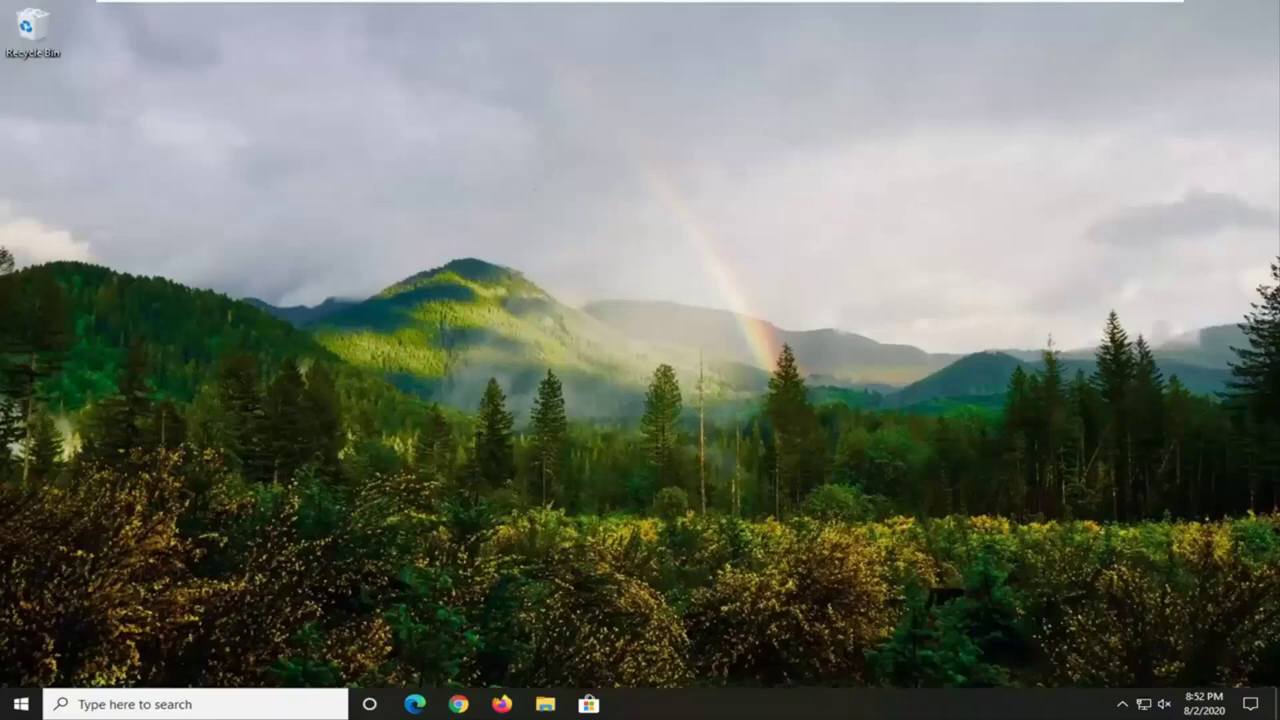
Step: Search the Start menu for 'device manager' and open Device Manager from the results
{"action": "left_click", "coordinate": [12, 708]}
{"action": "type", "text": "devic"}
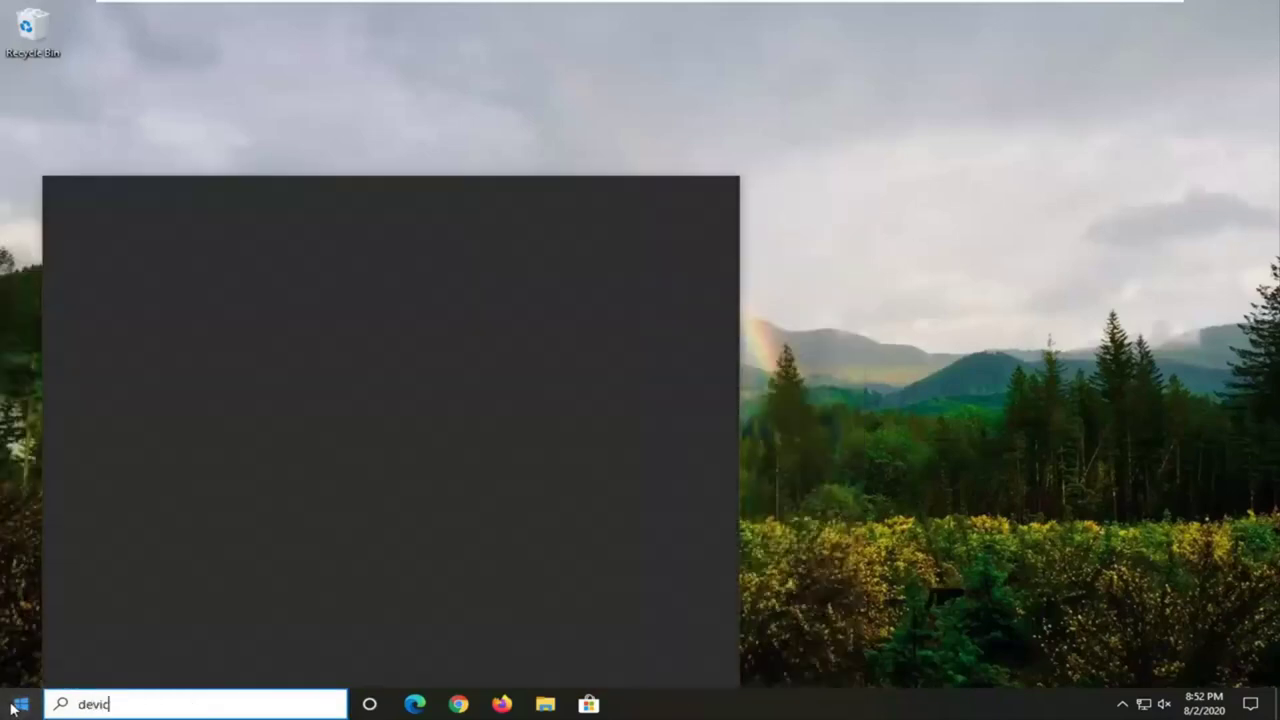
{"action": "type", "text": "e manager"}
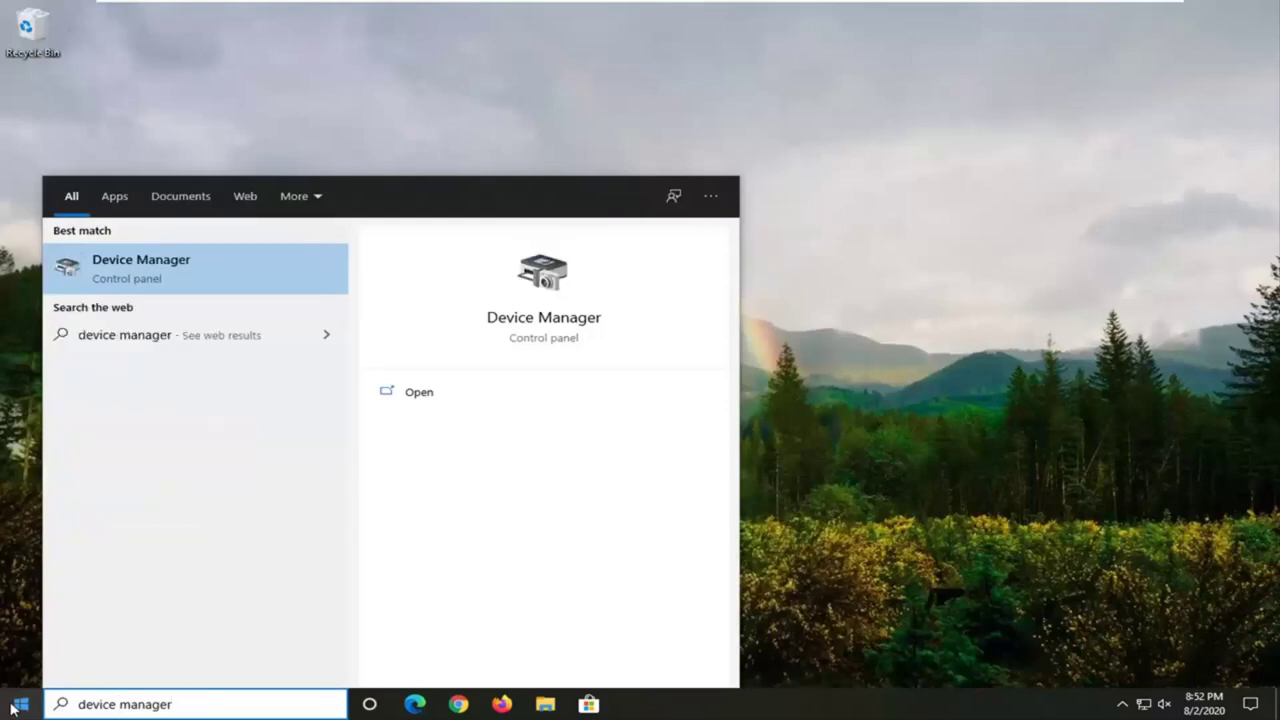
{"action": "left_click", "coordinate": [178, 264]}
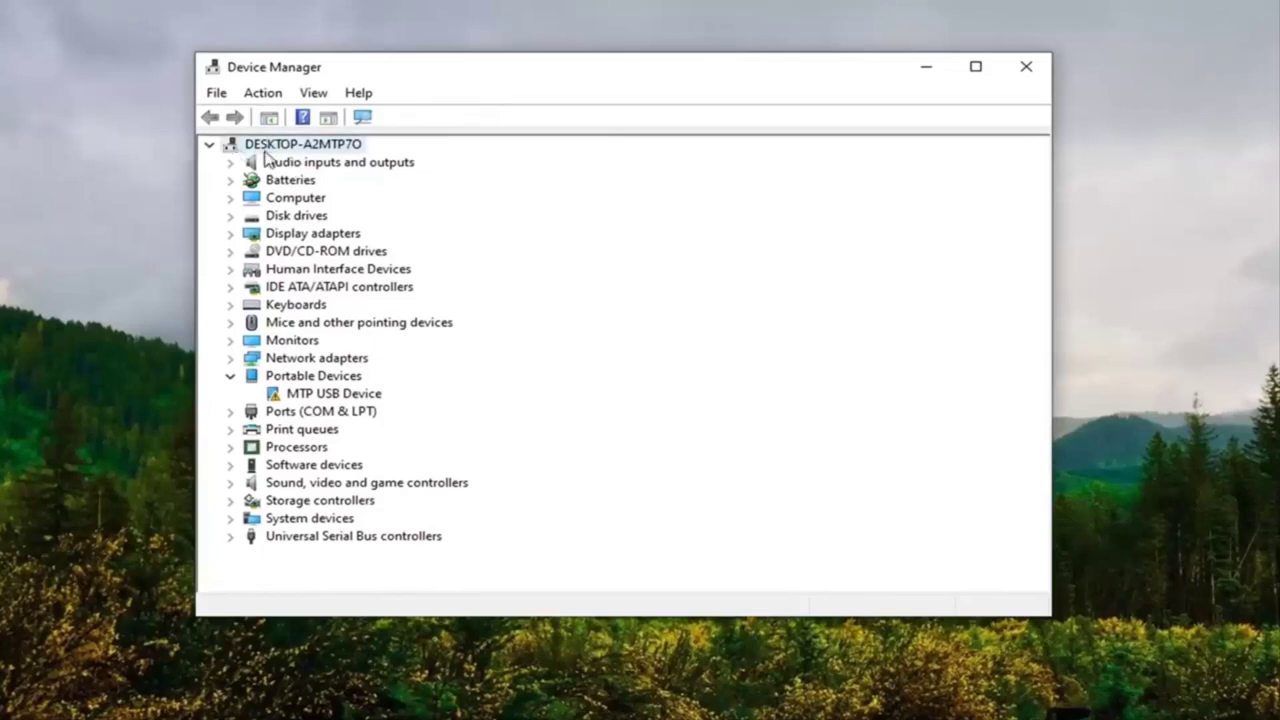
Step: Start Add legacy hardware, choosing manual selection from a list and the Display adapters type
{"action": "left_click", "coordinate": [209, 145]}
{"action": "left_click", "coordinate": [266, 93]}
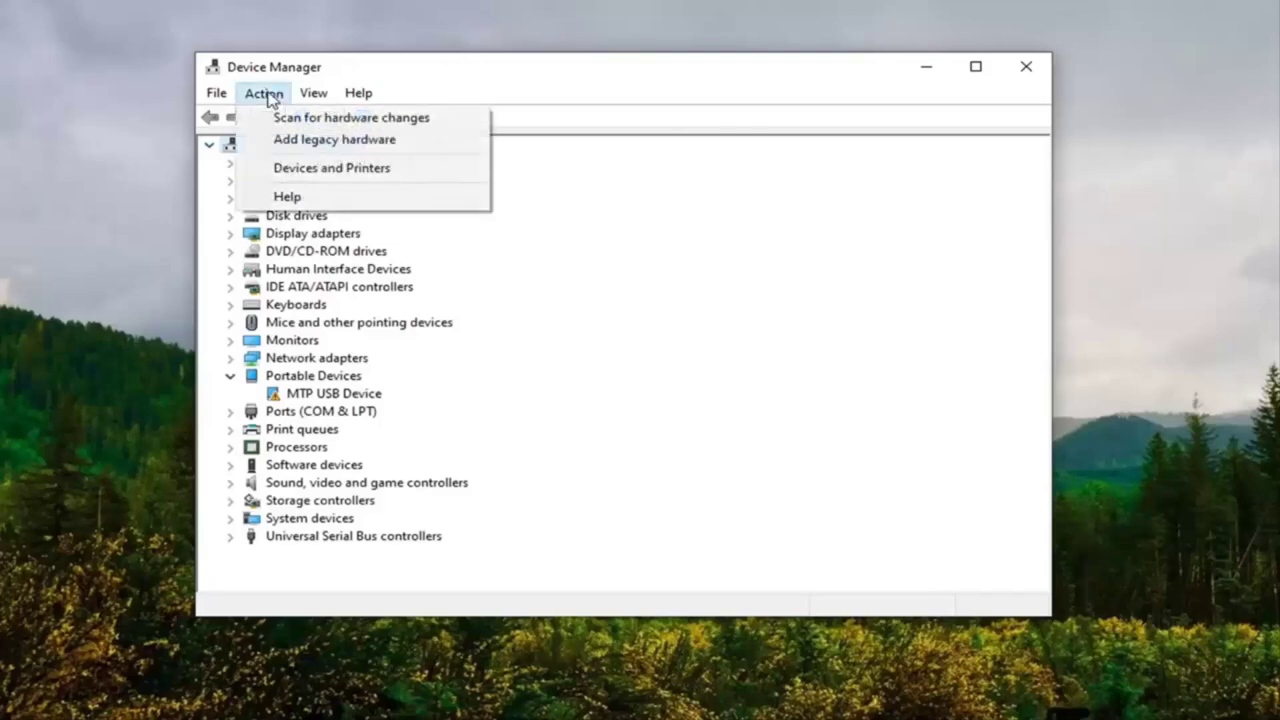
{"action": "left_click", "coordinate": [278, 139]}
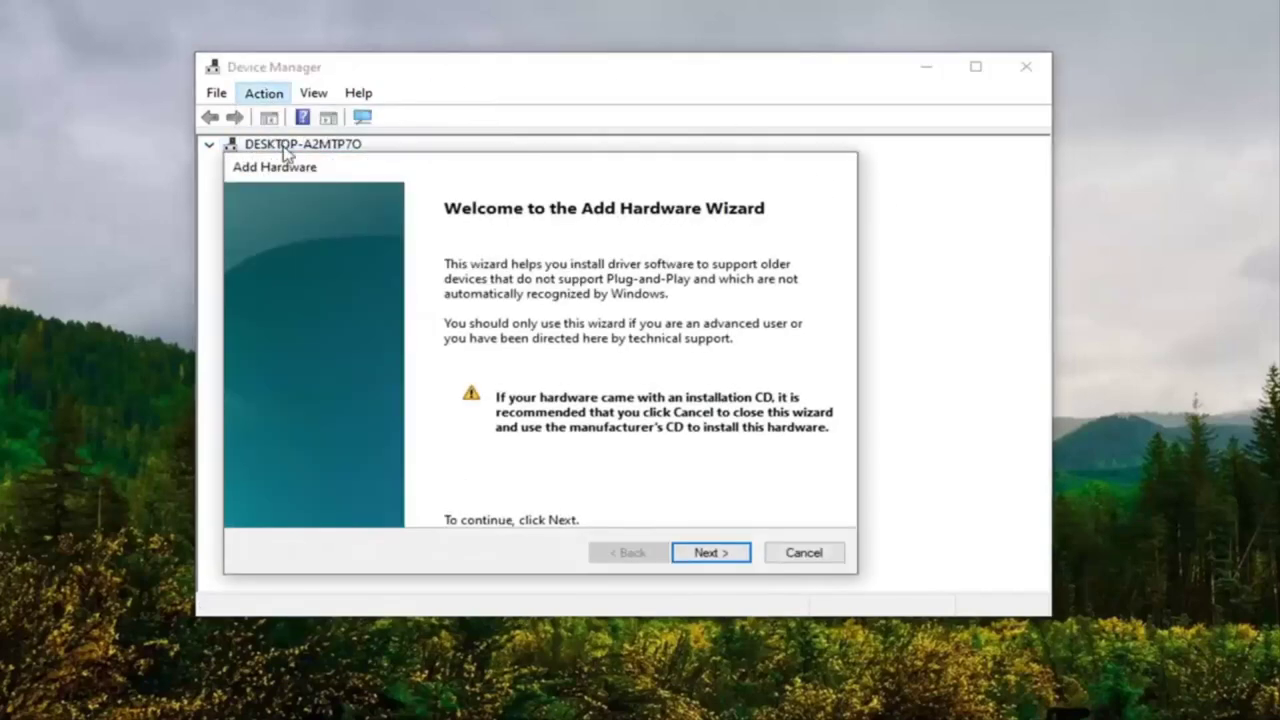
{"action": "left_click", "coordinate": [720, 553]}
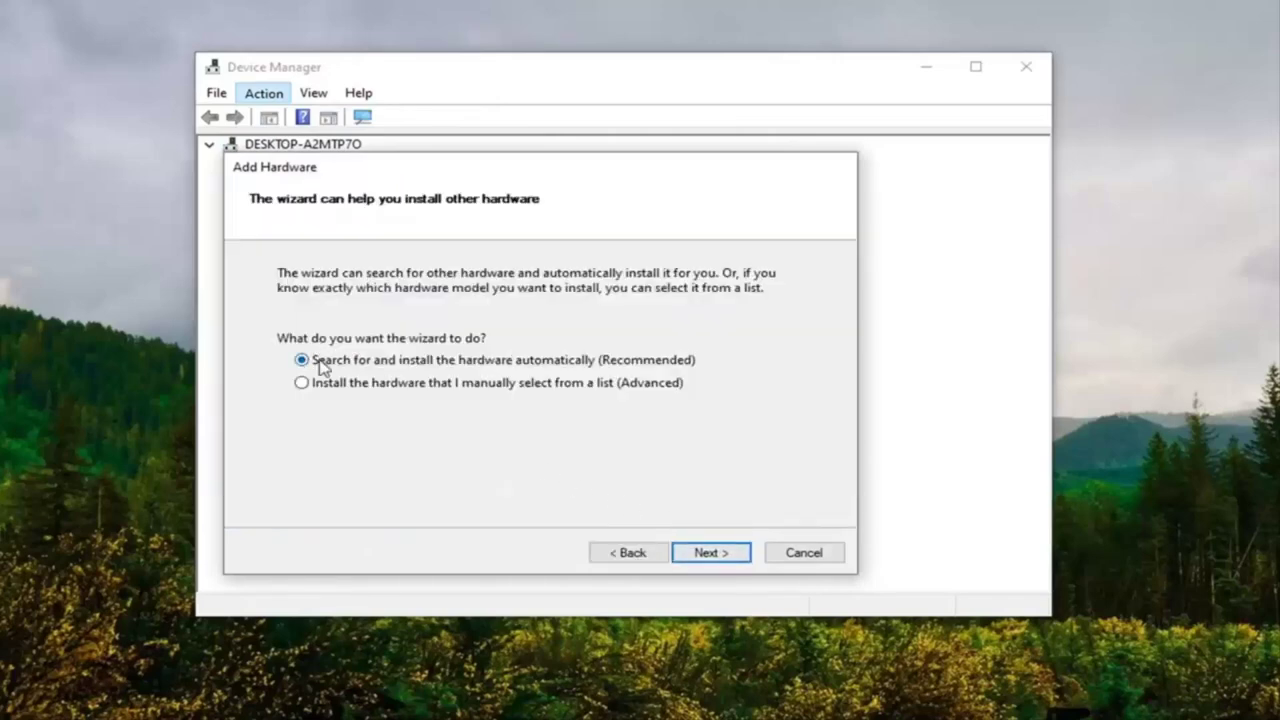
{"action": "left_click", "coordinate": [346, 386]}
{"action": "left_click", "coordinate": [735, 556]}
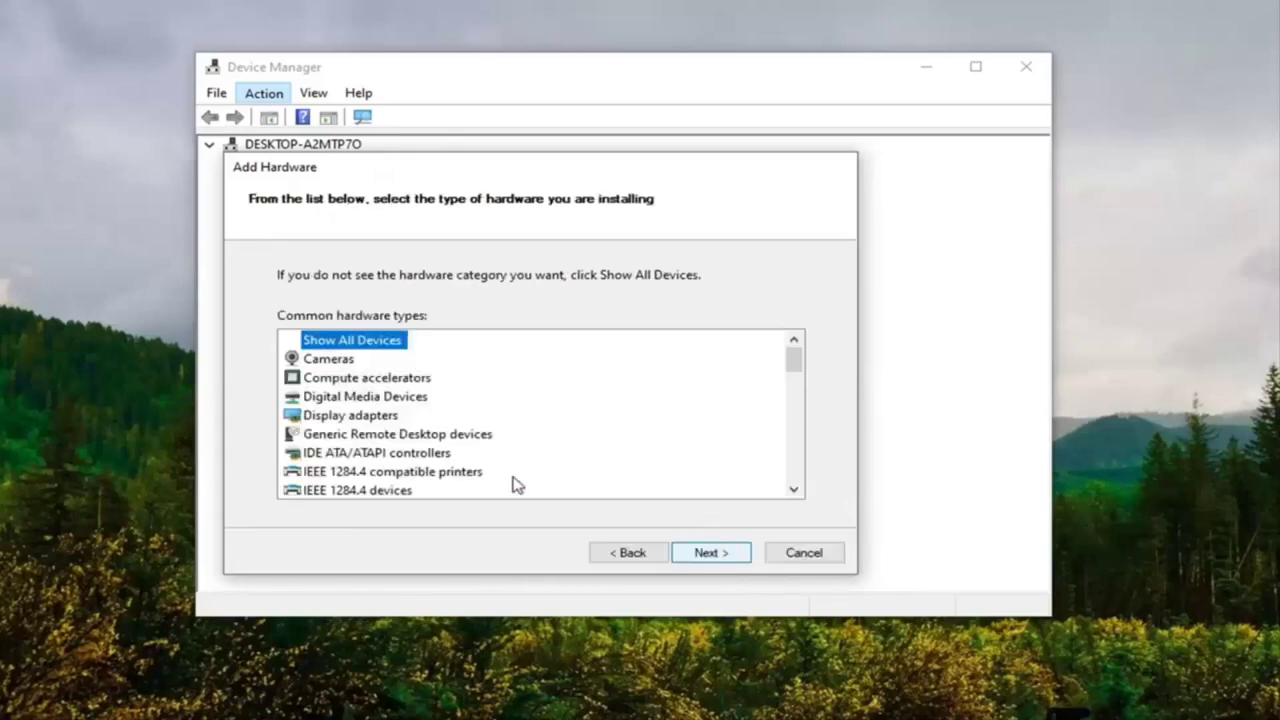
{"action": "left_click", "coordinate": [347, 418]}
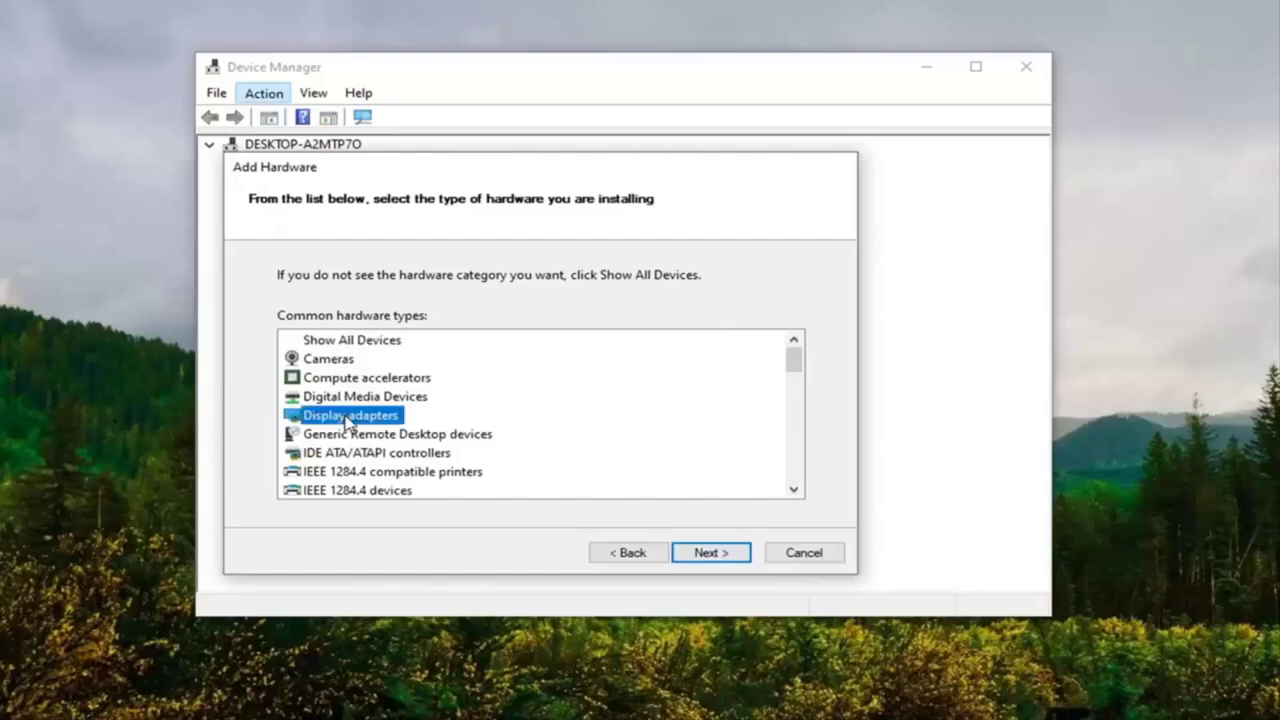
{"action": "left_click", "coordinate": [724, 556]}
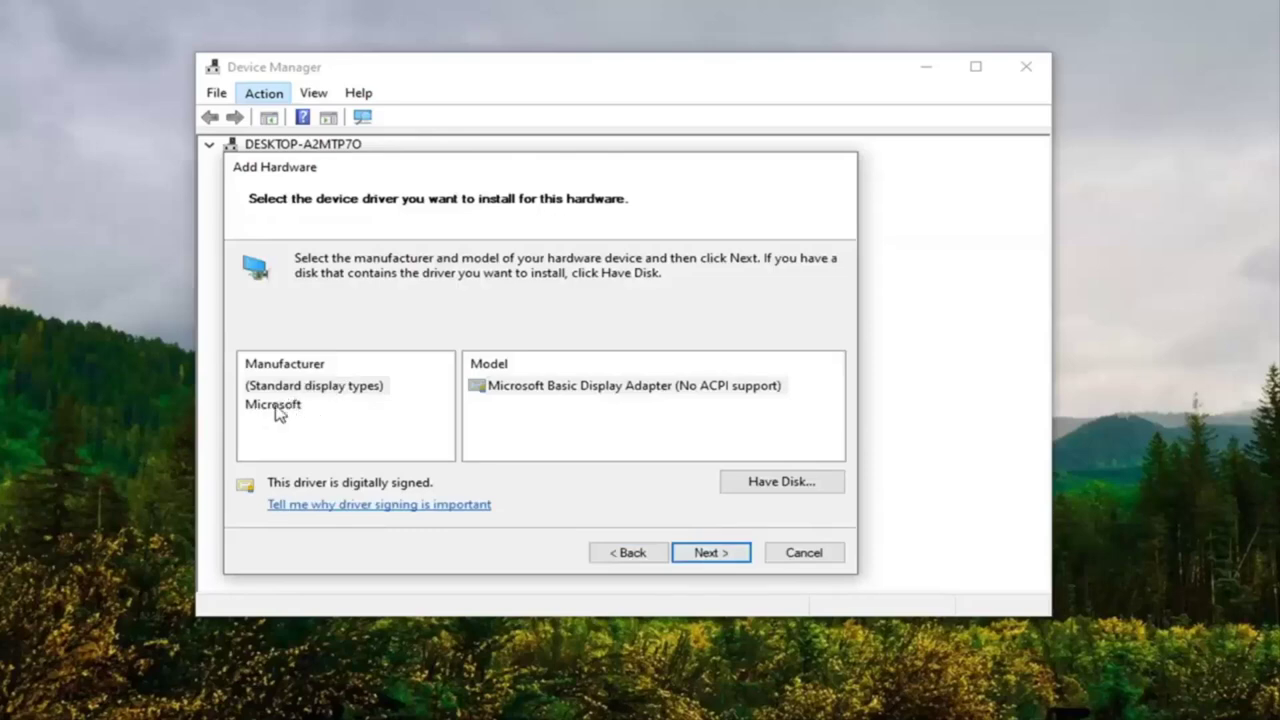
Step: Install the Microsoft Remote Display Adapter, choosing manufacturer Microsoft, then finish the wizard
{"action": "left_click", "coordinate": [278, 406]}
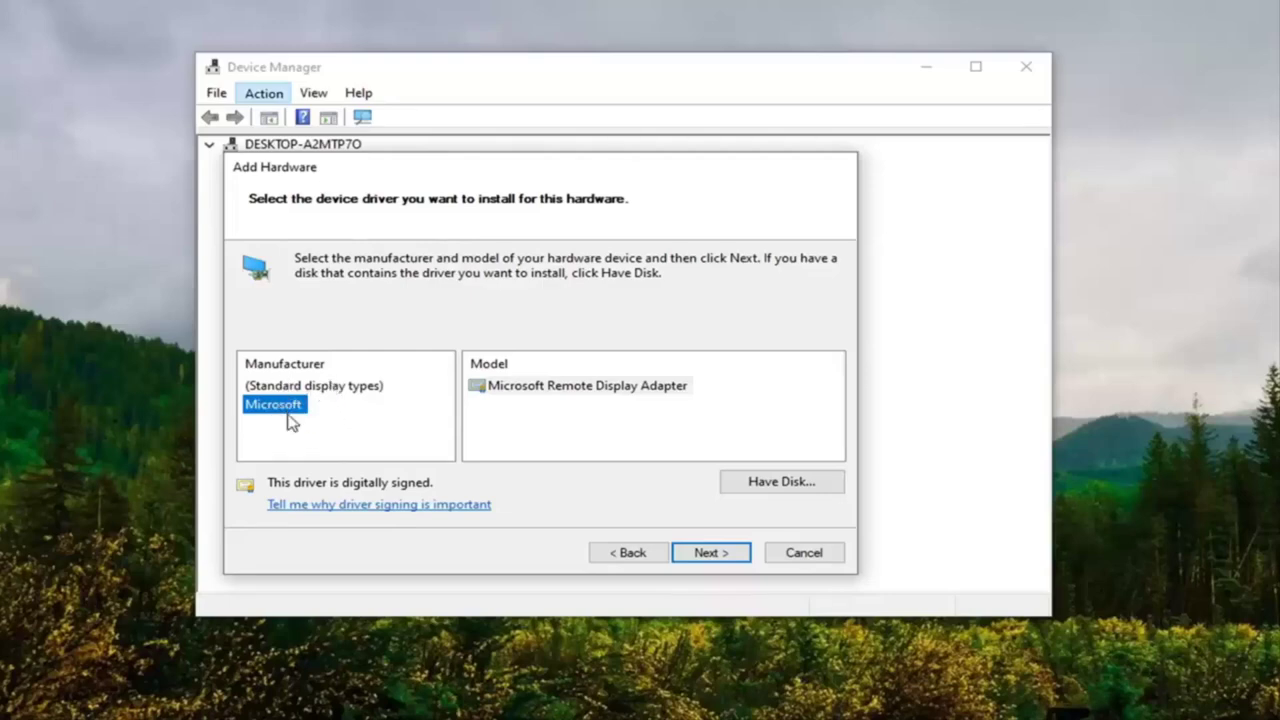
{"action": "left_click", "coordinate": [598, 390]}
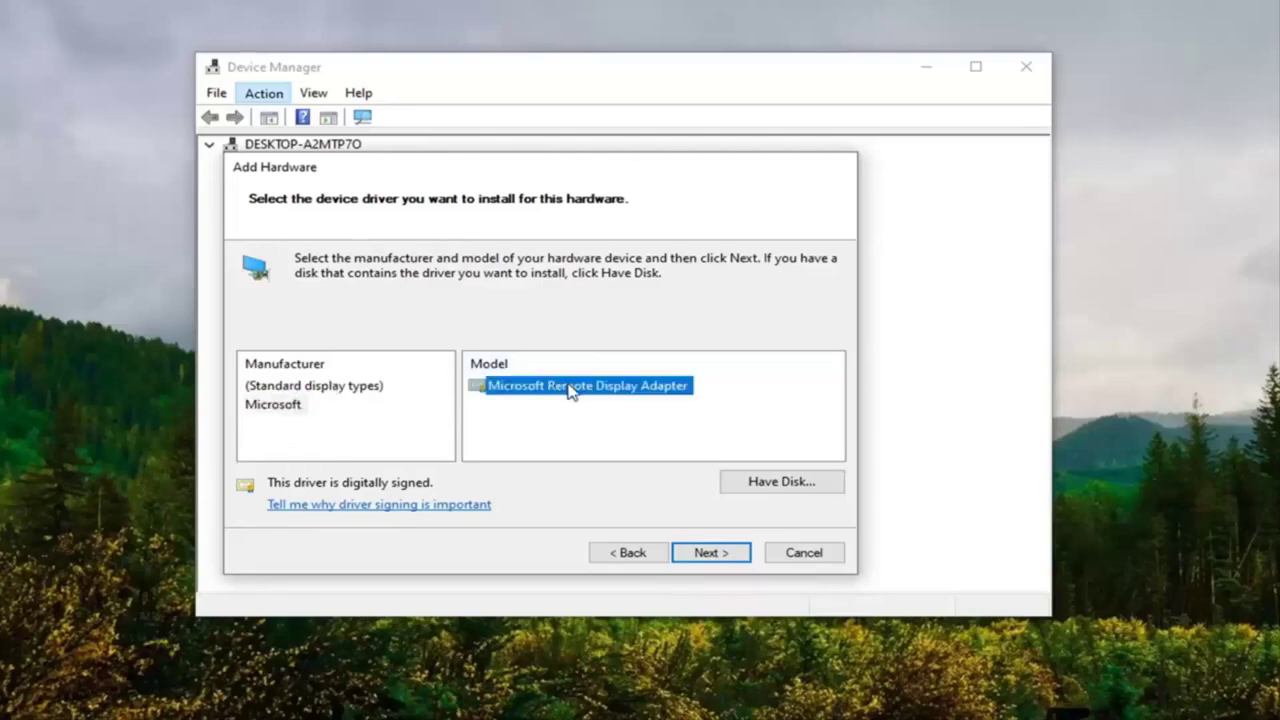
{"action": "left_click", "coordinate": [270, 408]}
{"action": "left_click", "coordinate": [608, 391]}
{"action": "left_click", "coordinate": [273, 408]}
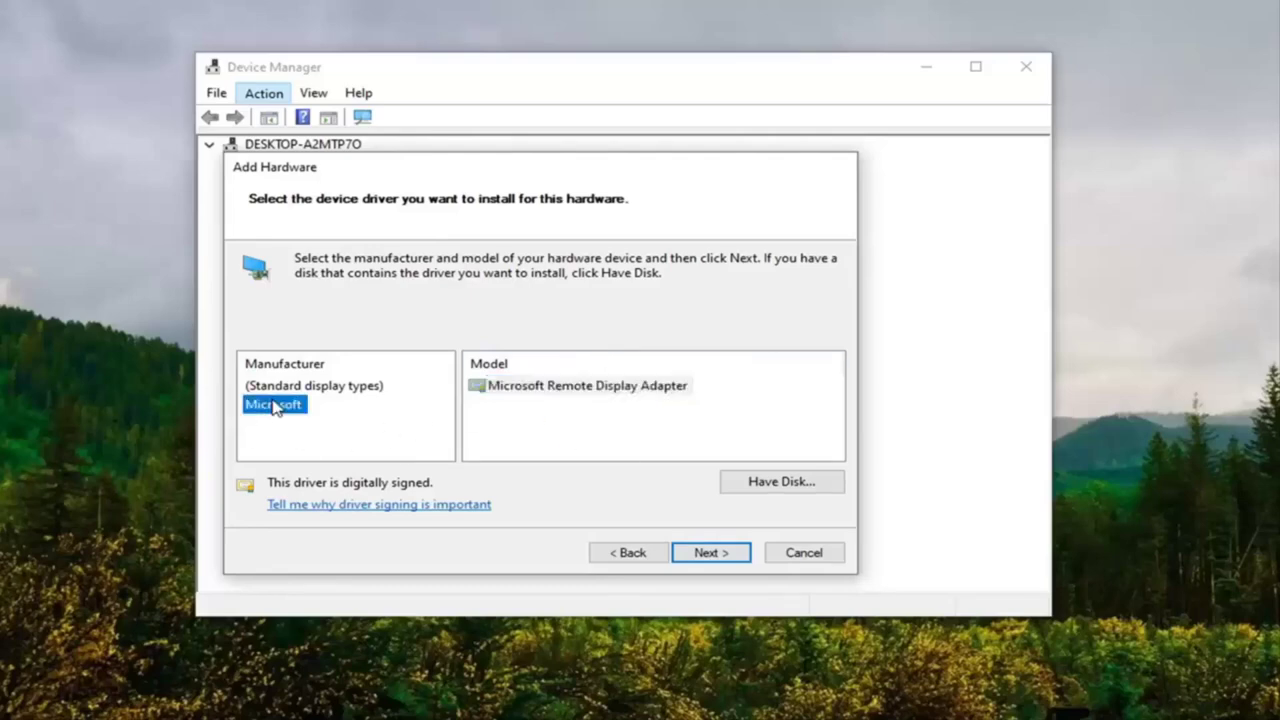
{"action": "left_click", "coordinate": [575, 395]}
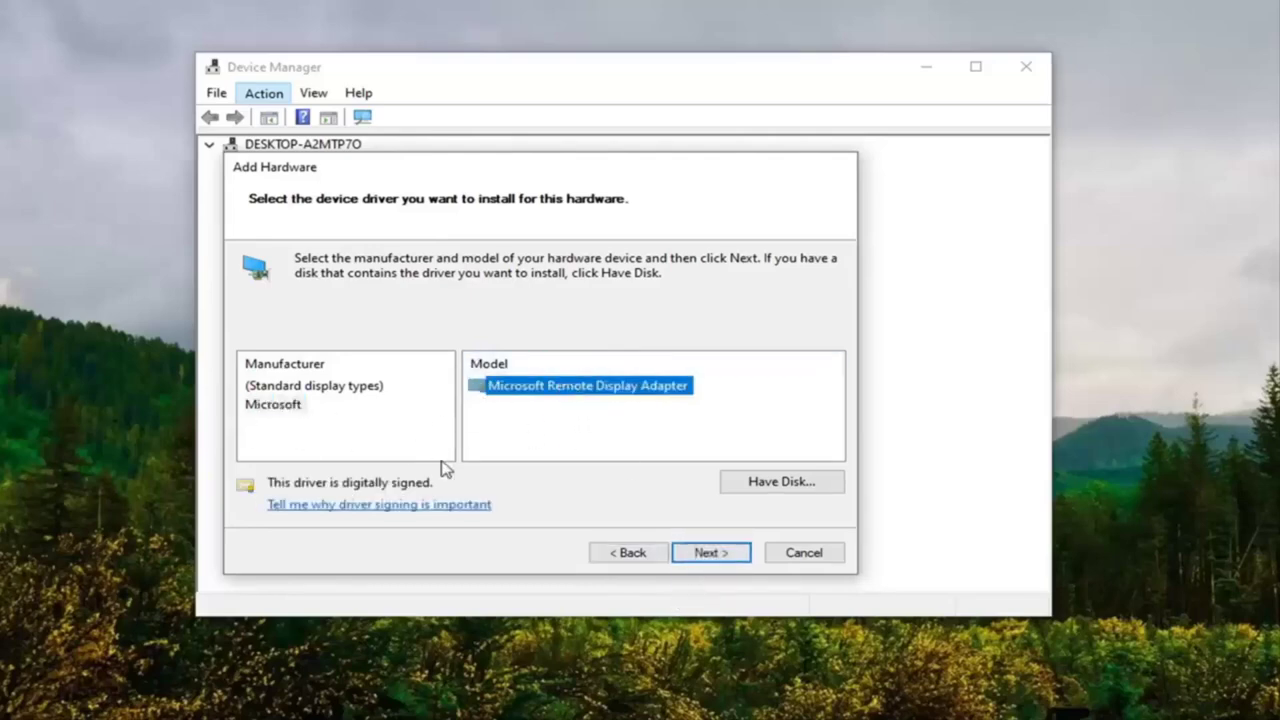
{"action": "left_click", "coordinate": [700, 554]}
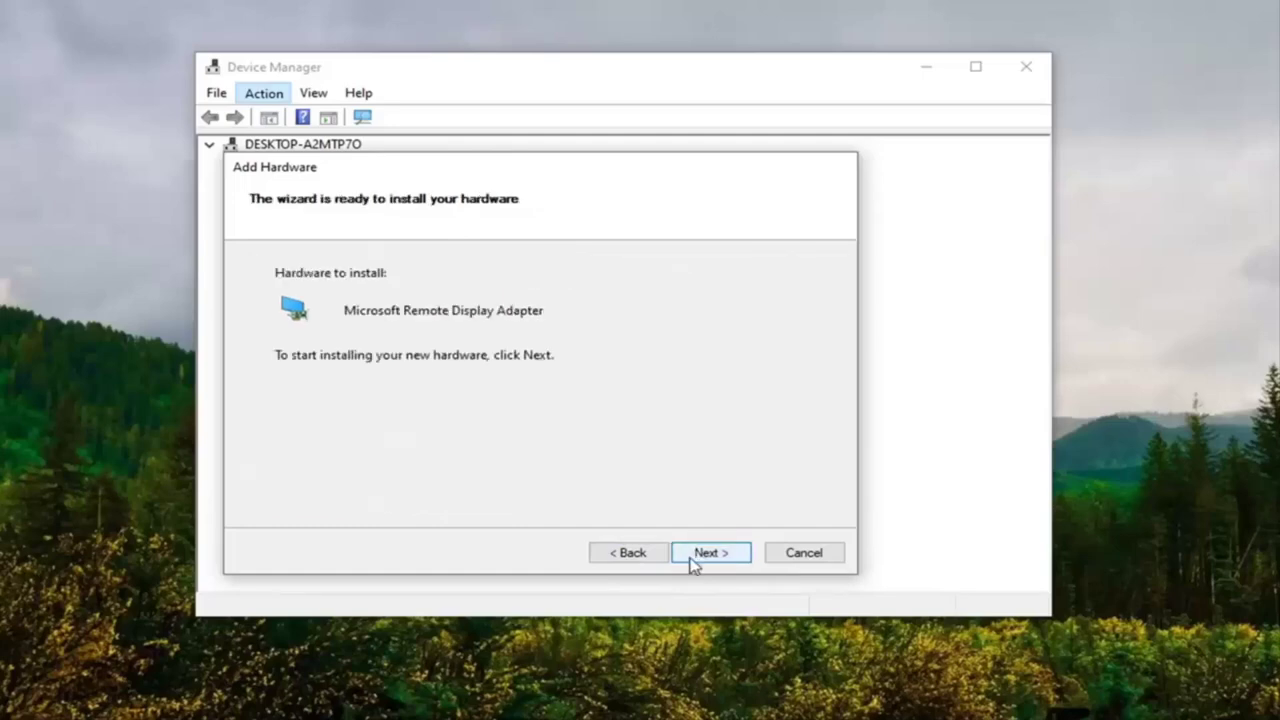
{"action": "left_click", "coordinate": [708, 552]}
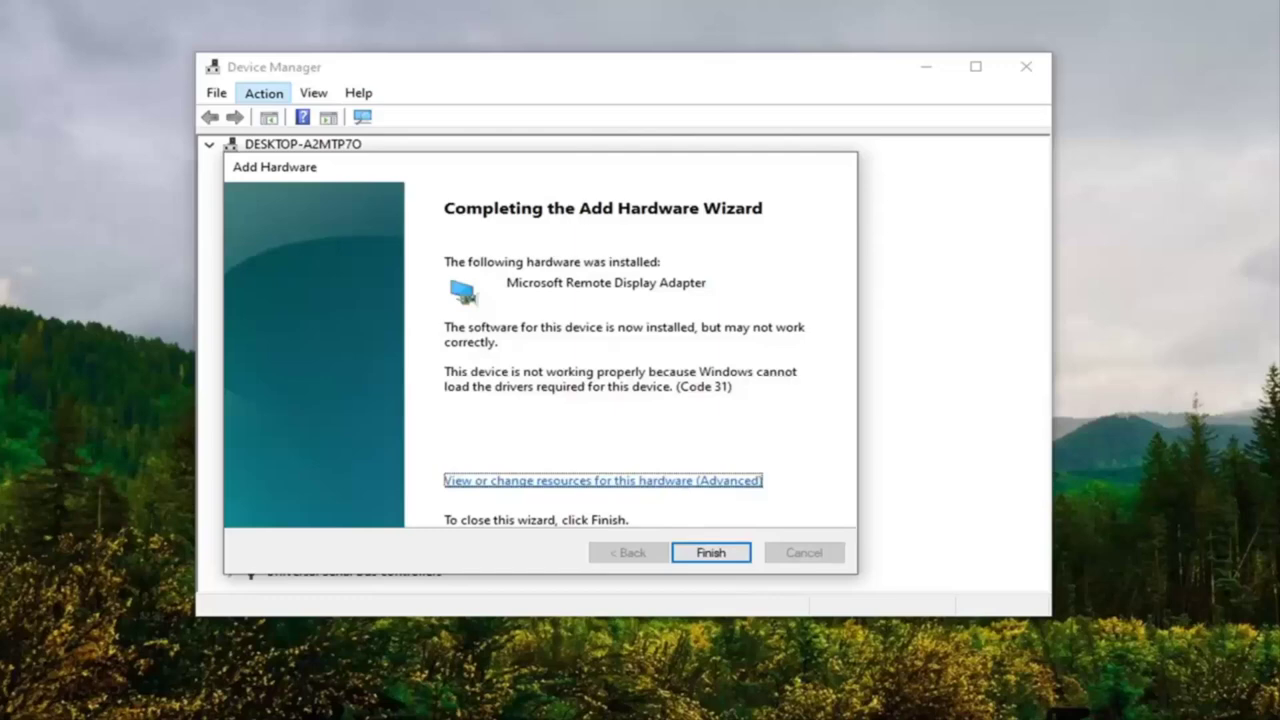
{"action": "left_click", "coordinate": [714, 558]}
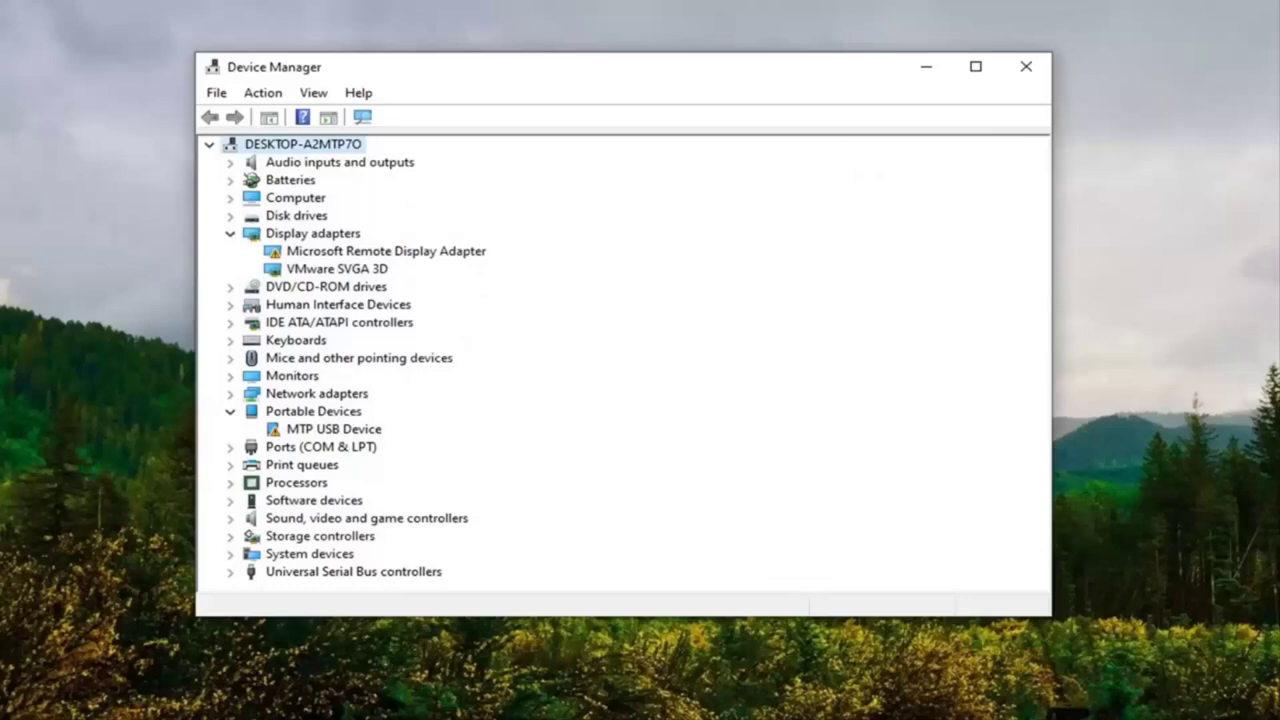
{"action": "left_click", "coordinate": [305, 252]}
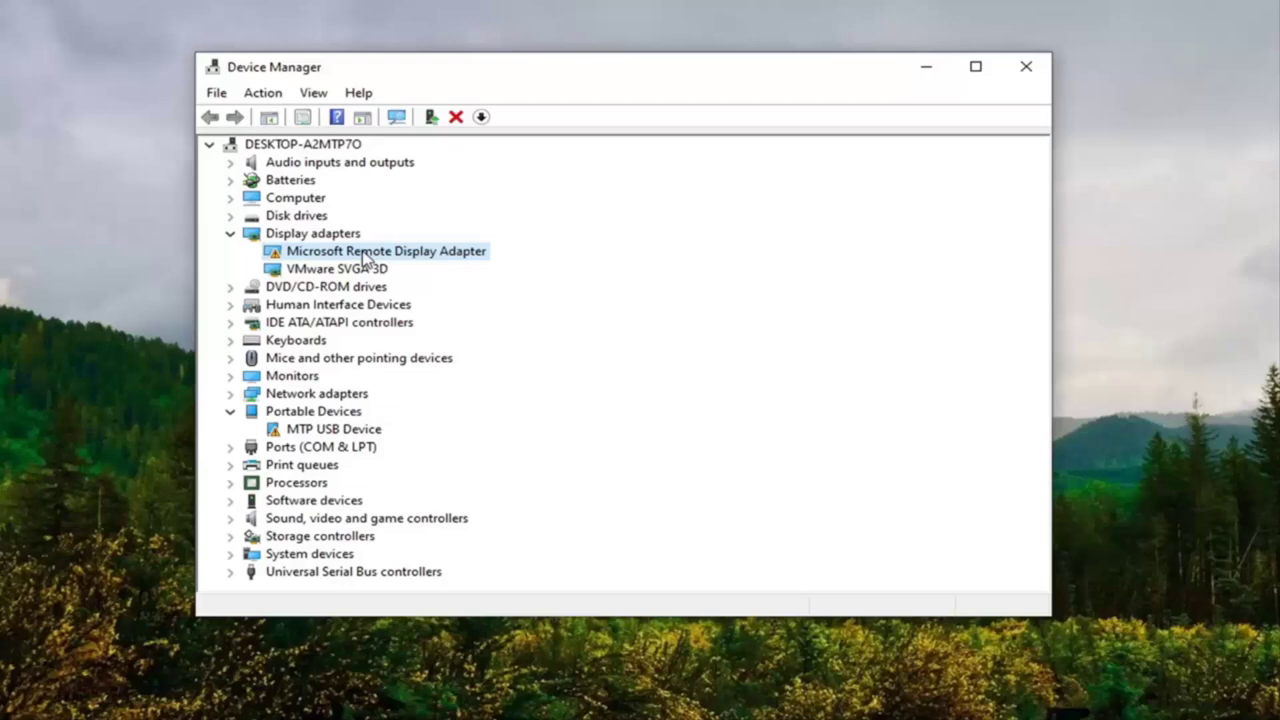
Step: Update the adapter's driver with the Microsoft Remote Display Adapter driver already on this computer
{"action": "right_click", "coordinate": [366, 258]}
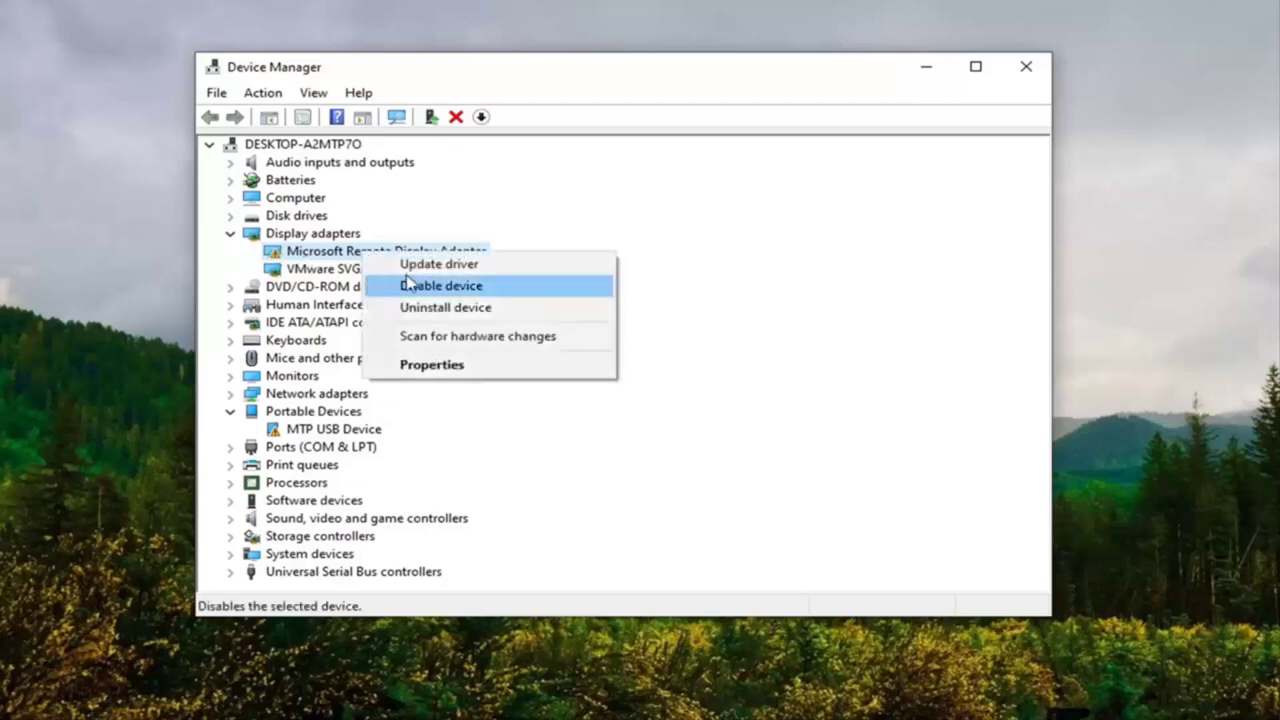
{"action": "left_click", "coordinate": [437, 264]}
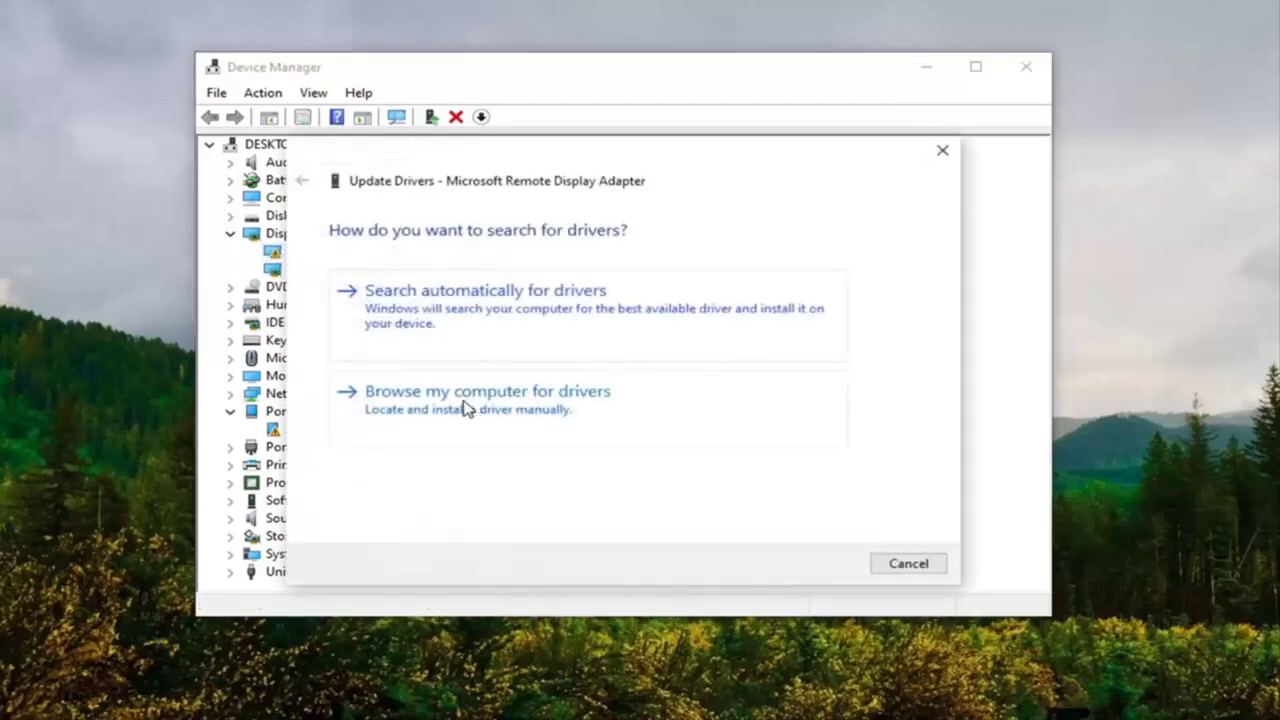
{"action": "left_click", "coordinate": [480, 410]}
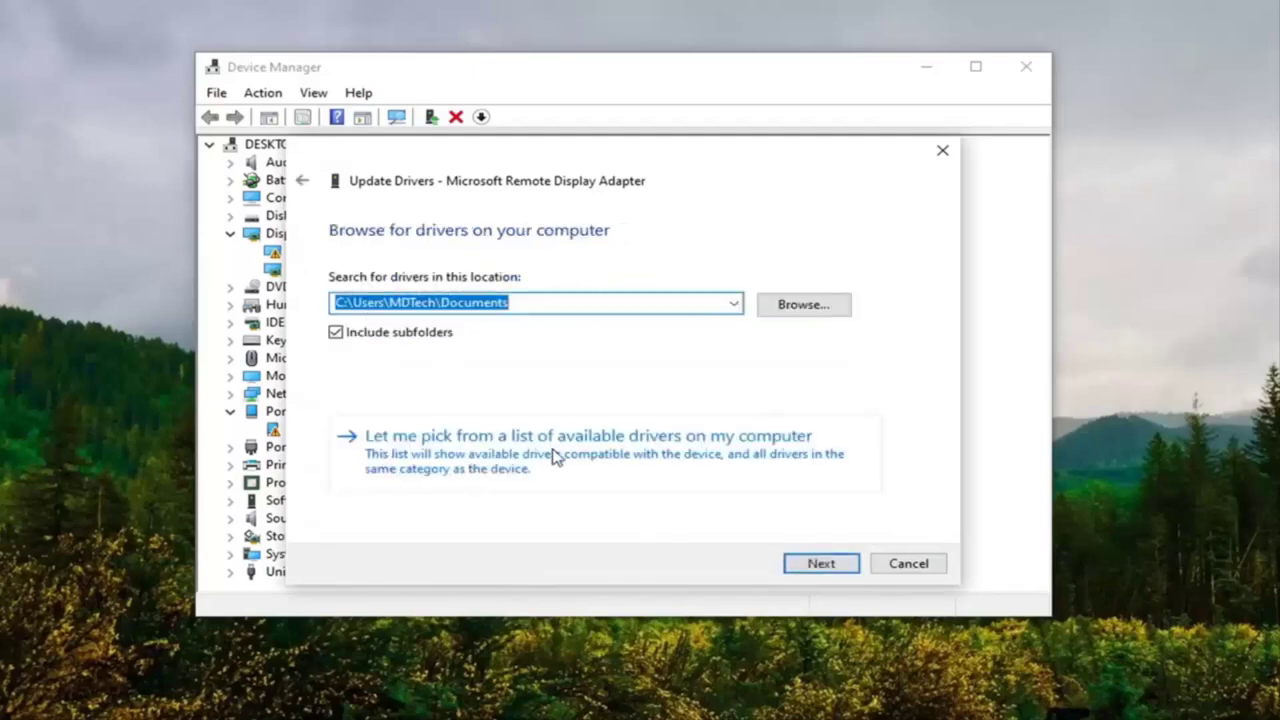
{"action": "left_click", "coordinate": [628, 457]}
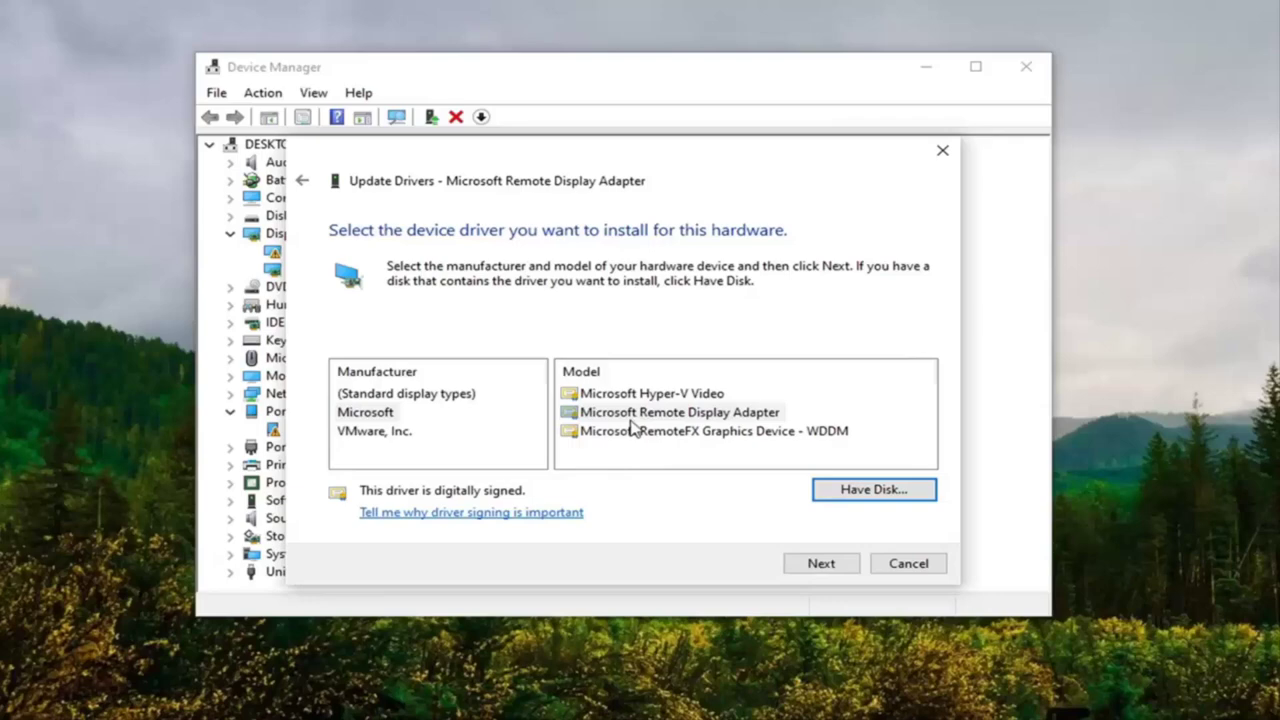
{"action": "left_click", "coordinate": [770, 414]}
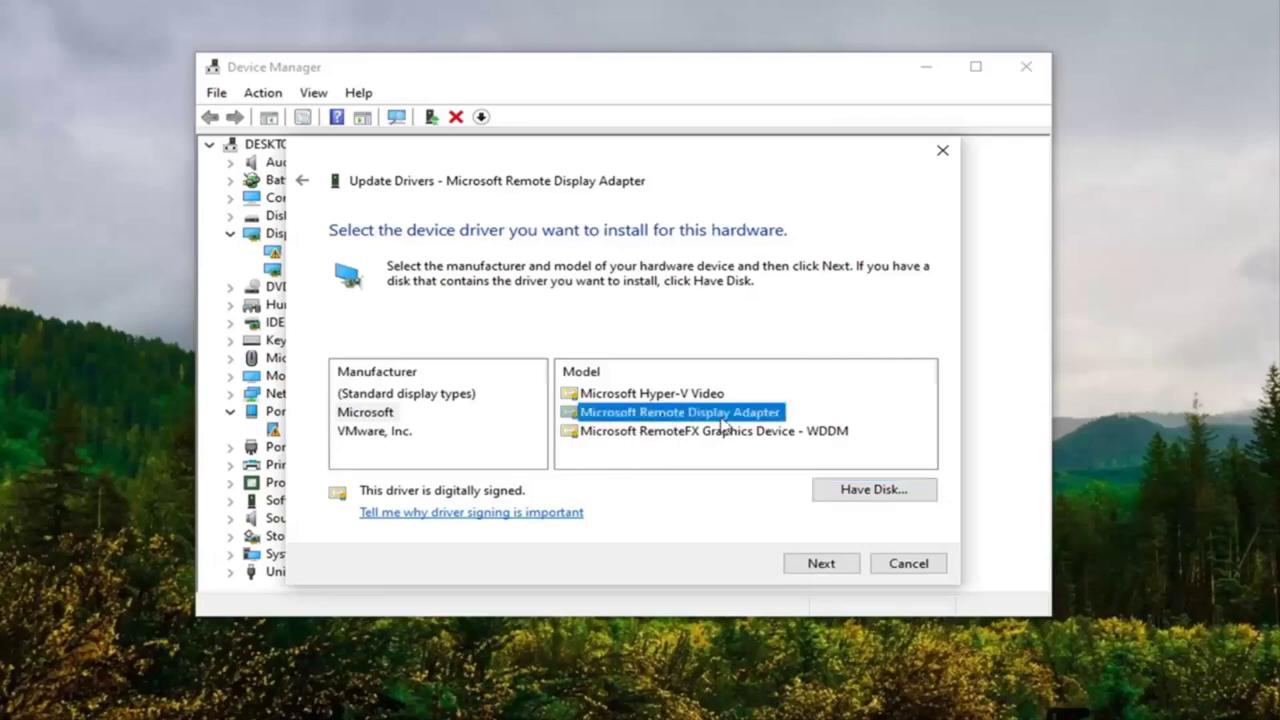
{"action": "left_click", "coordinate": [822, 562]}
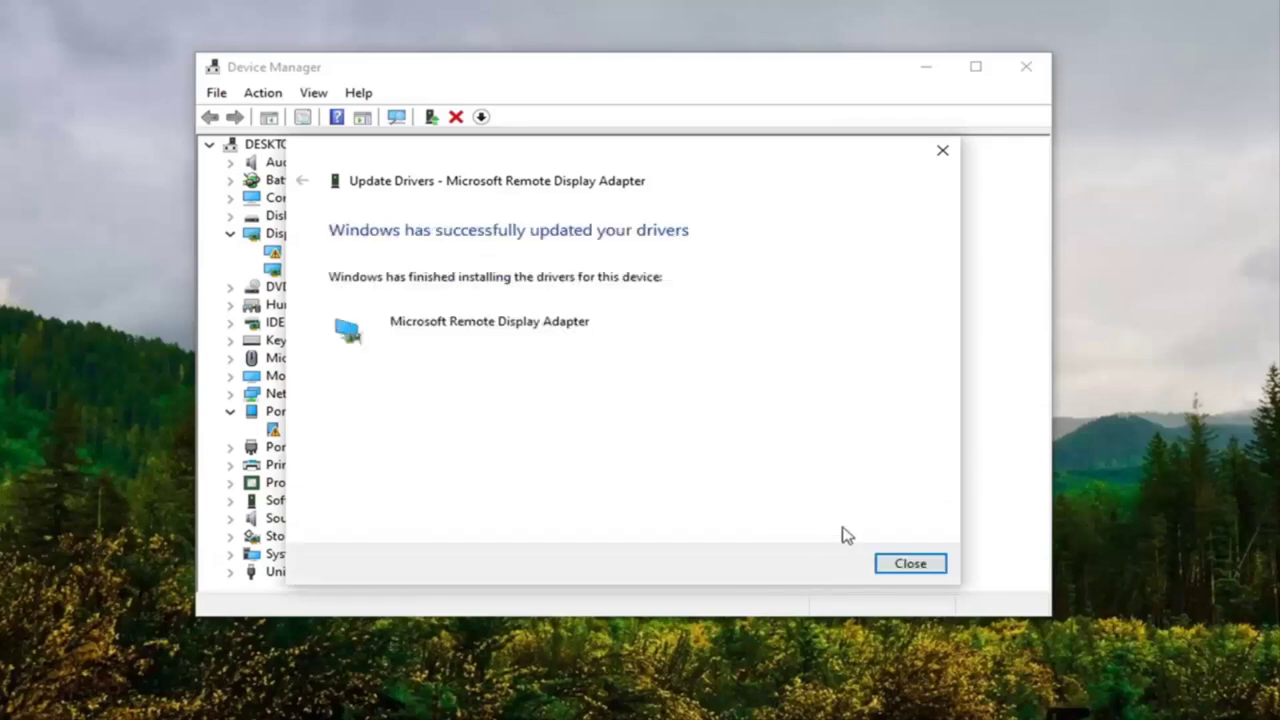
Step: Close the update confirmation, collapse Portable Devices and Other devices, and exit Device Manager
{"action": "left_click", "coordinate": [910, 563]}
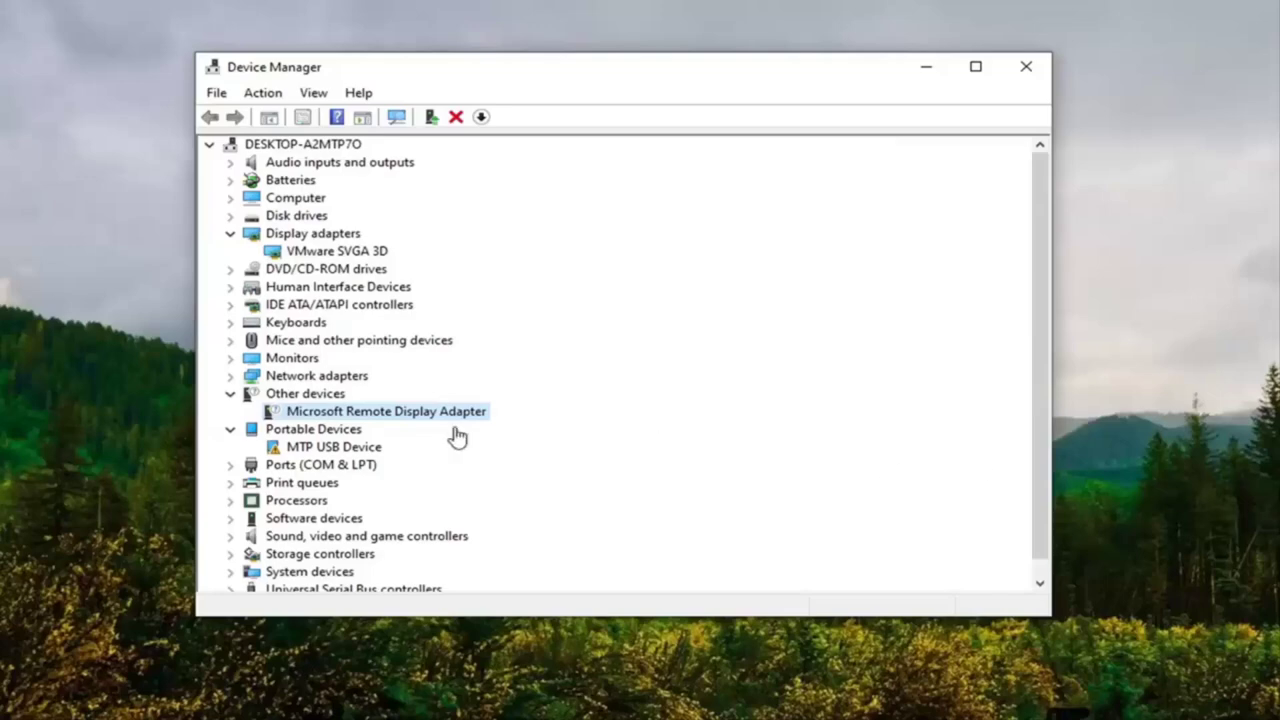
{"action": "left_click", "coordinate": [231, 429]}
{"action": "left_click", "coordinate": [231, 394]}
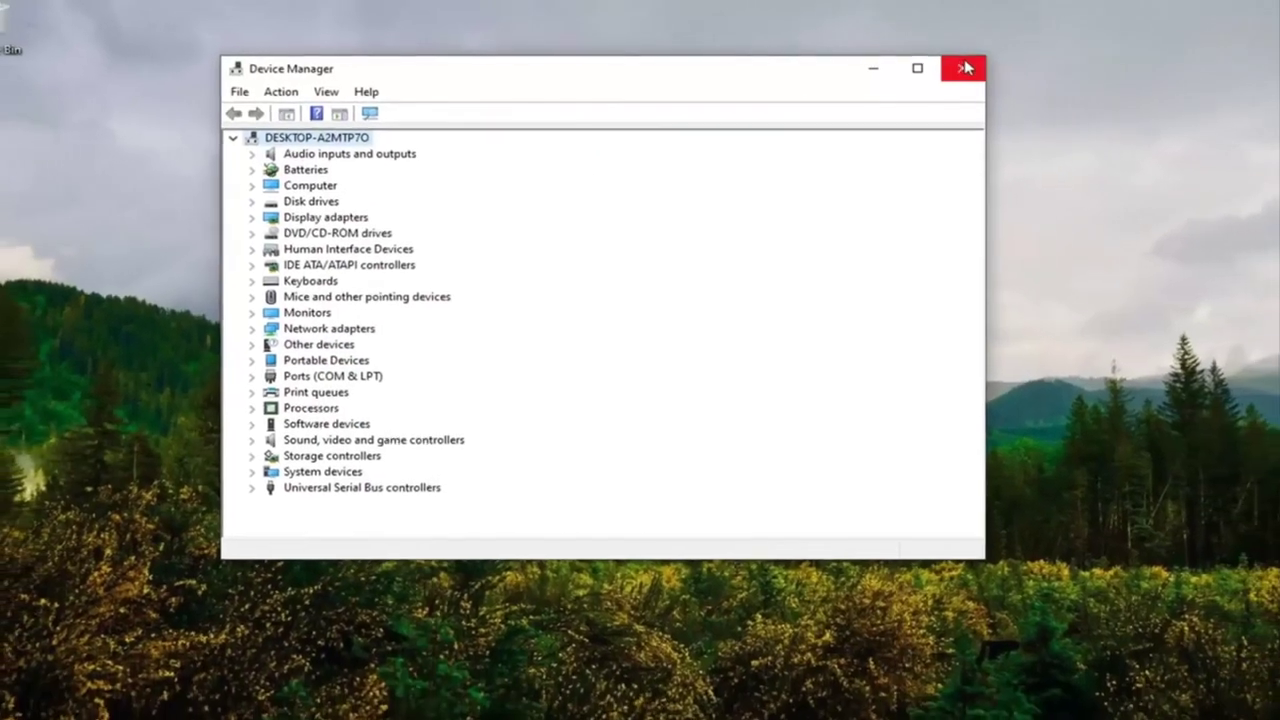
{"action": "left_click", "coordinate": [963, 66]}
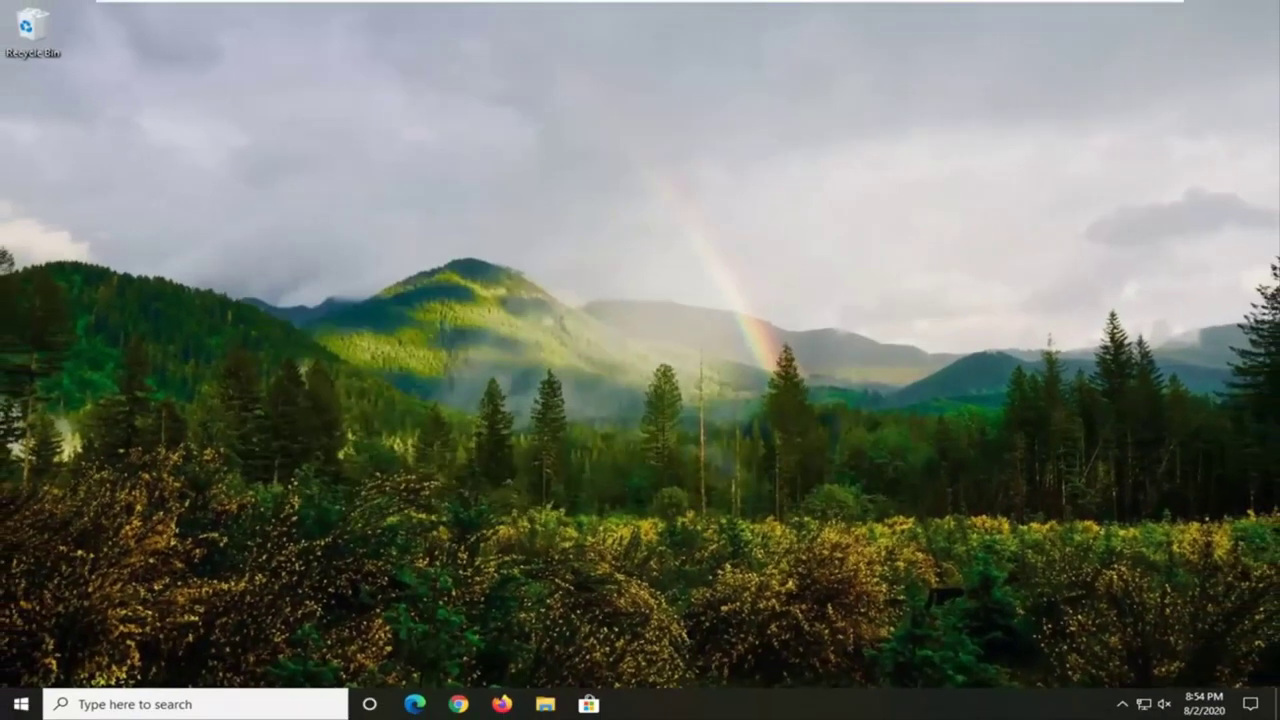